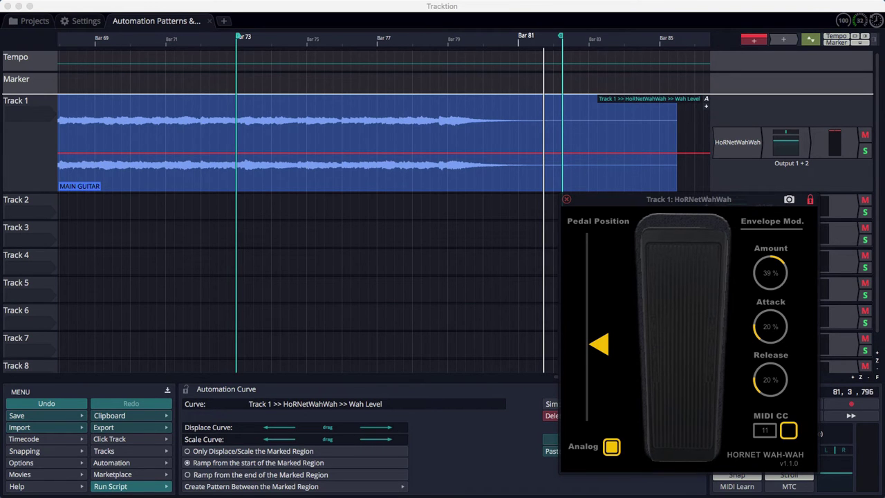
{"action": "key", "text": "super+Tab"}
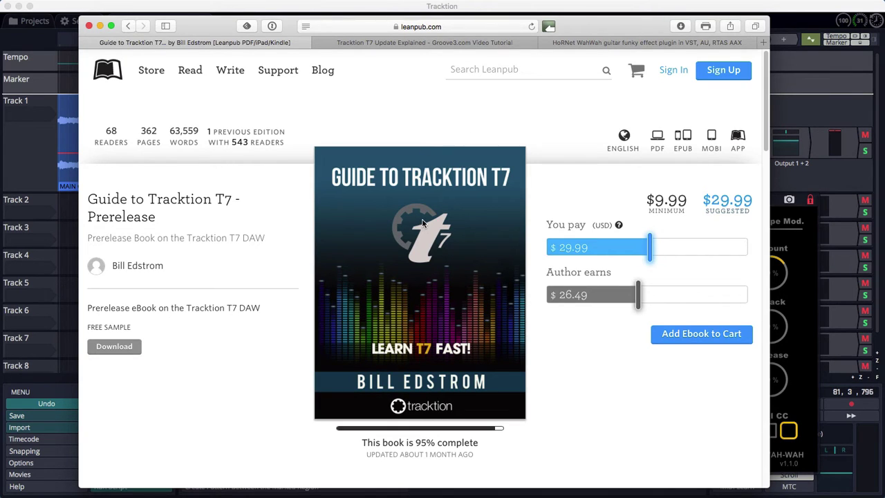
Switch Safari to the 'Tracktion T7 Update Explained - Groove3.com' course page.
{"action": "left_click", "coordinate": [416, 43]}
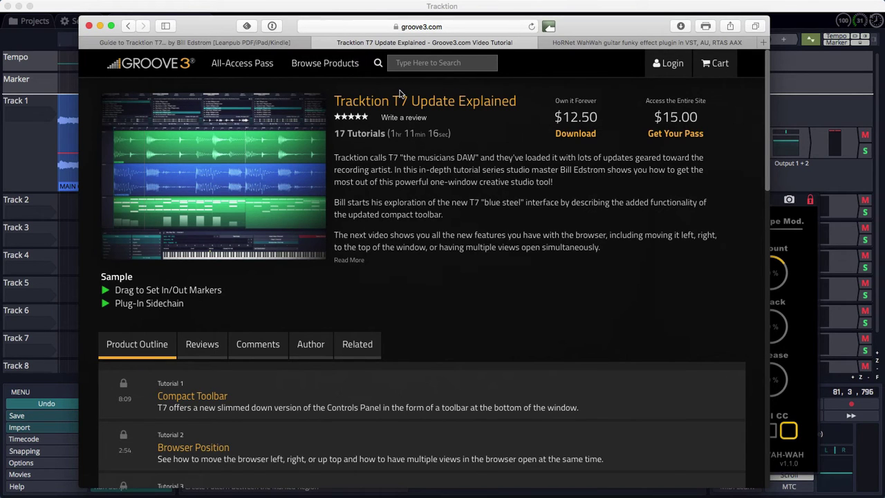
Browse the HoRNet WahWah product page, then close Safari to return to the Tracktion session.
{"action": "left_click", "coordinate": [614, 44]}
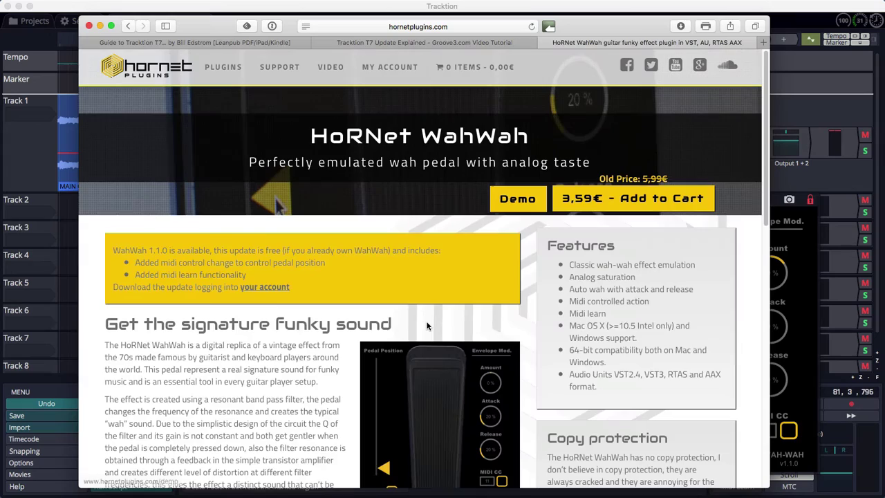
{"action": "scroll", "coordinate": [426, 325], "scroll_direction": "down", "scroll_amount": 2}
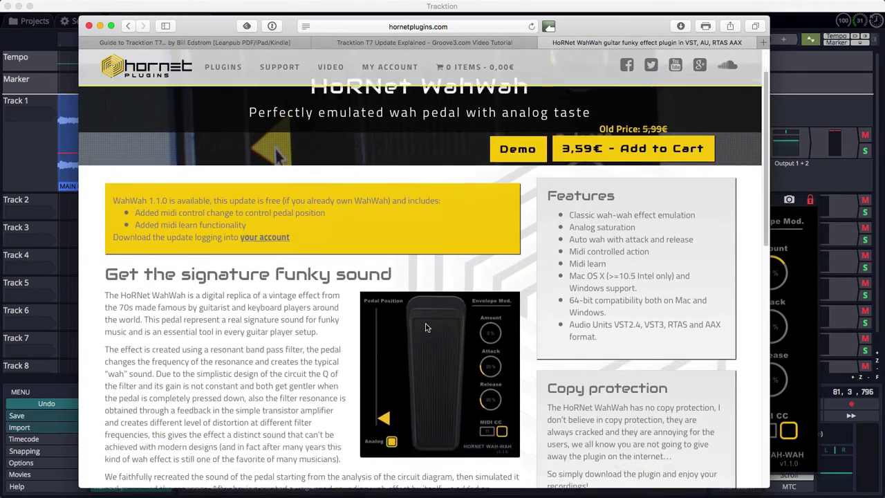
{"action": "scroll", "coordinate": [426, 327], "scroll_direction": "down", "scroll_amount": 5}
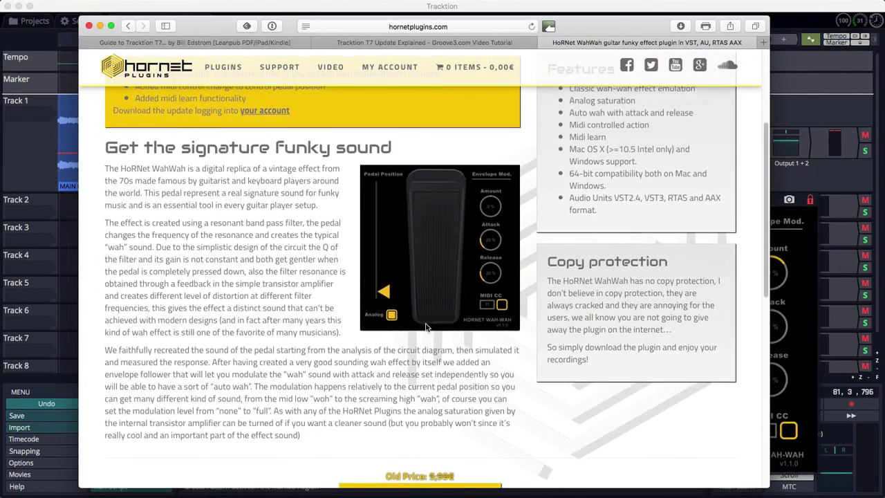
{"action": "scroll", "coordinate": [426, 328], "scroll_direction": "down", "scroll_amount": 3}
{"action": "scroll", "coordinate": [426, 327], "scroll_direction": "up", "scroll_amount": 3}
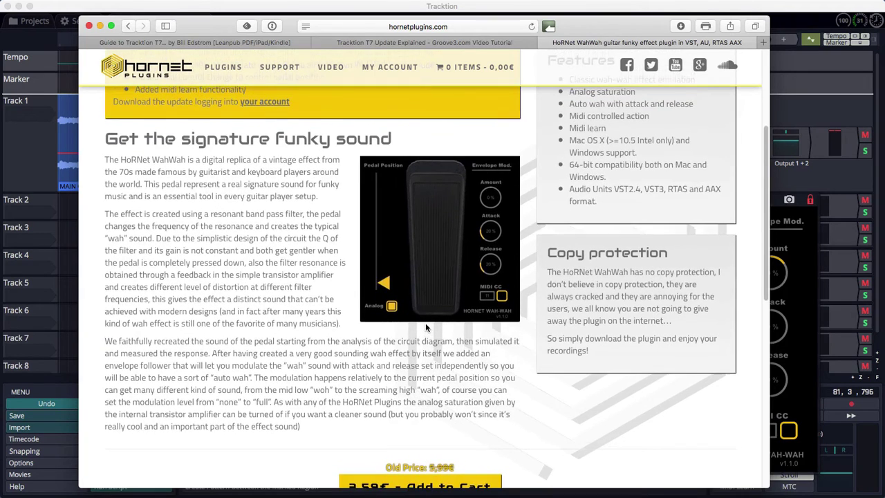
{"action": "scroll", "coordinate": [426, 327], "scroll_direction": "up", "scroll_amount": 1}
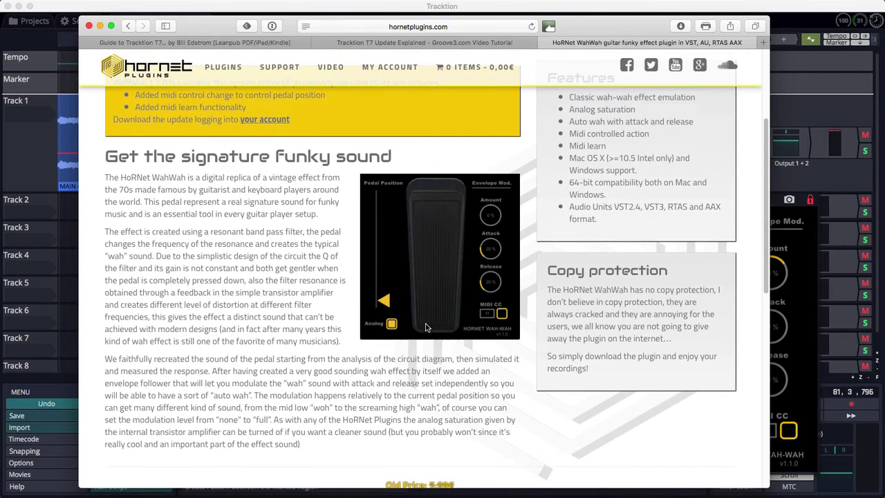
{"action": "left_click", "coordinate": [88, 26]}
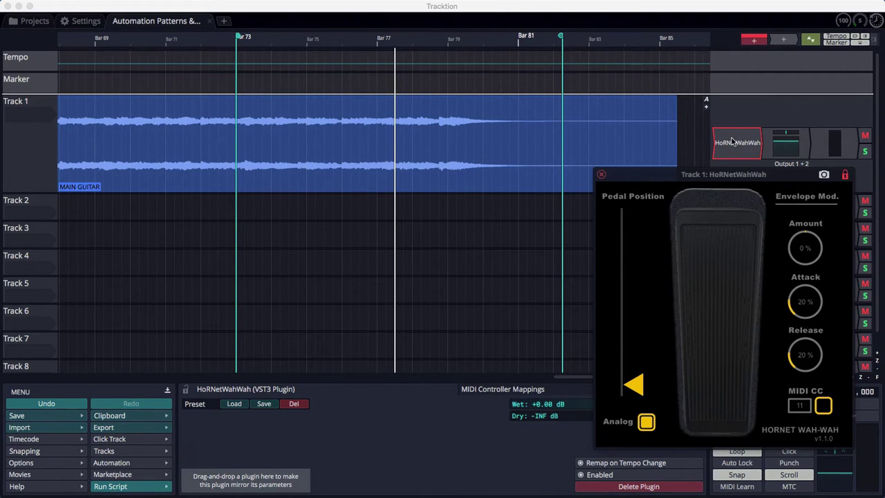
Play from just before bar 73, set the wah pedal to mid-travel, and list HoRNetWahWah's automatable parameters.
{"action": "left_click", "coordinate": [221, 221]}
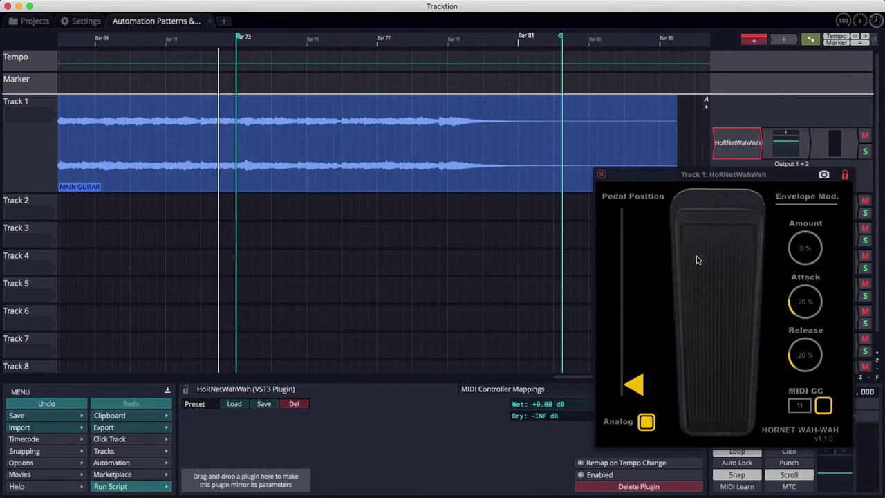
{"action": "key", "text": "space"}
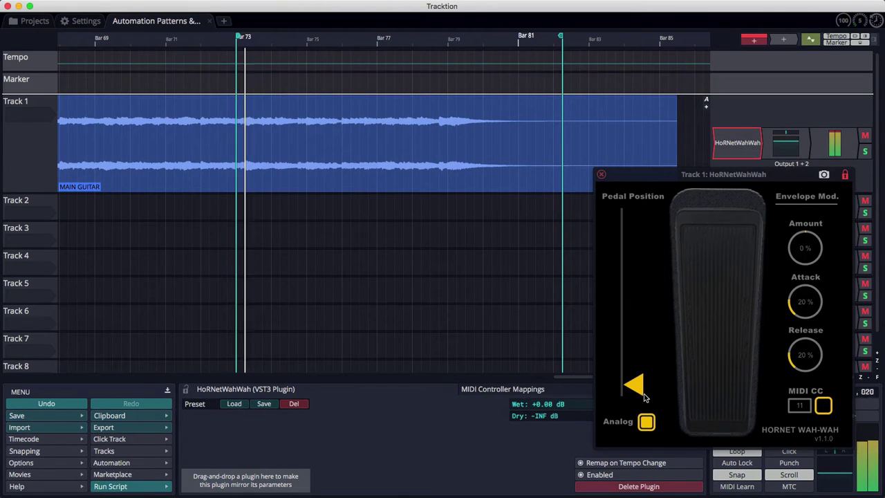
{"action": "left_click_drag", "start_coordinate": [632, 351], "coordinate": [628, 297]}
{"action": "key", "text": "space"}
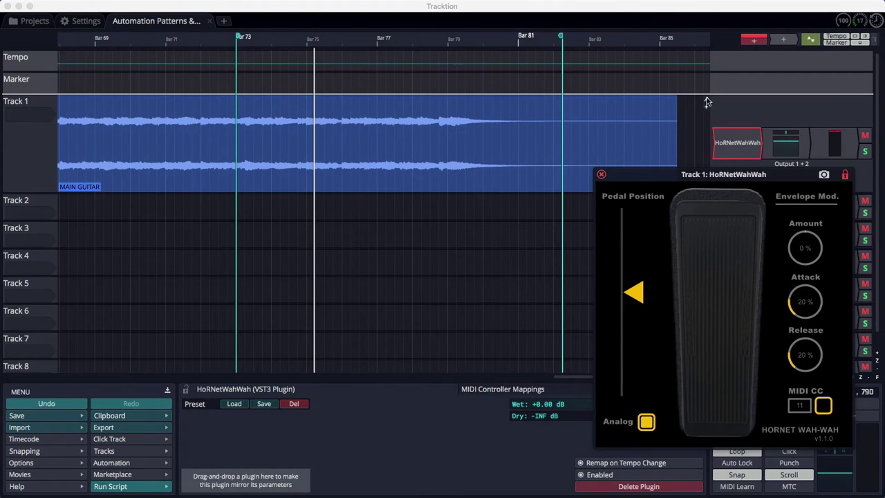
{"action": "left_click_drag", "start_coordinate": [707, 102], "coordinate": [731, 135]}
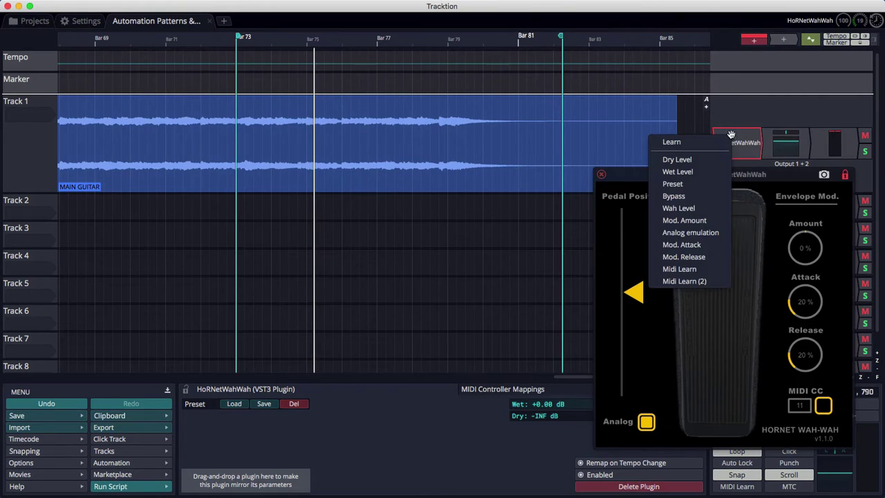
Show Wah Level automation on Track 1, lower its line, and mark bars 73 to 82.
{"action": "left_click", "coordinate": [687, 211]}
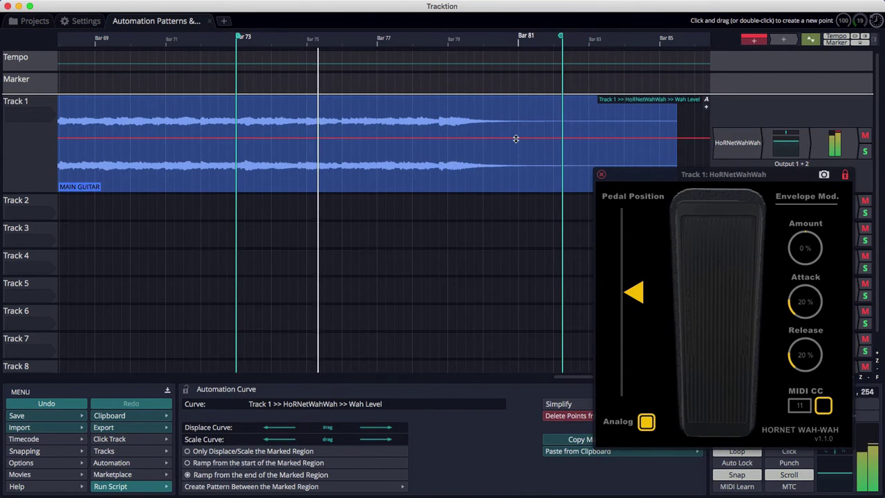
{"action": "mouse_move", "coordinate": [516, 138]}
{"action": "left_mouse_down"}
{"action": "mouse_move", "coordinate": [518, 174]}
{"action": "mouse_move", "coordinate": [514, 140]}
{"action": "left_mouse_up"}
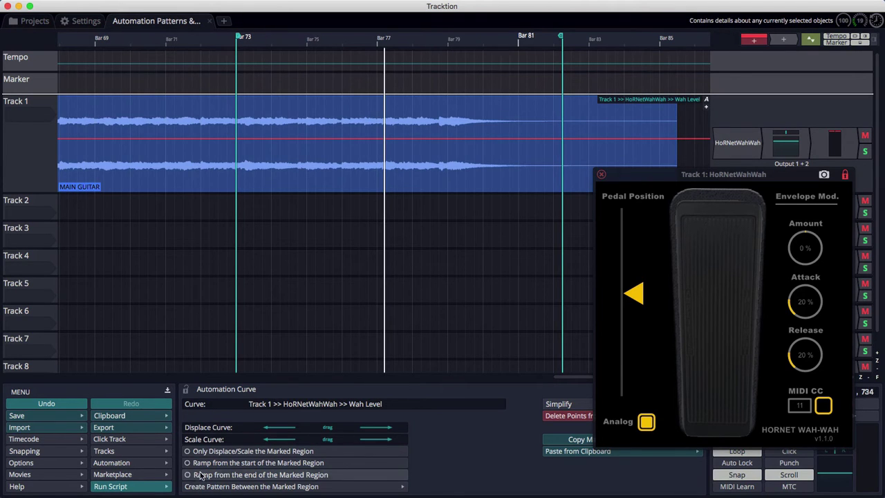
{"action": "mouse_move", "coordinate": [243, 36]}
{"action": "left_mouse_down"}
{"action": "mouse_move", "coordinate": [274, 37]}
{"action": "mouse_move", "coordinate": [237, 36]}
{"action": "left_mouse_up"}
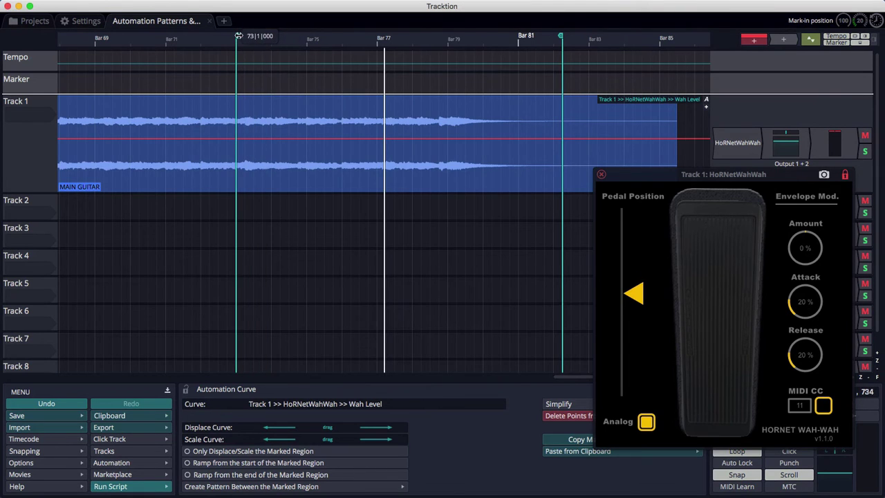
{"action": "left_click_drag", "start_coordinate": [561, 38], "coordinate": [554, 40]}
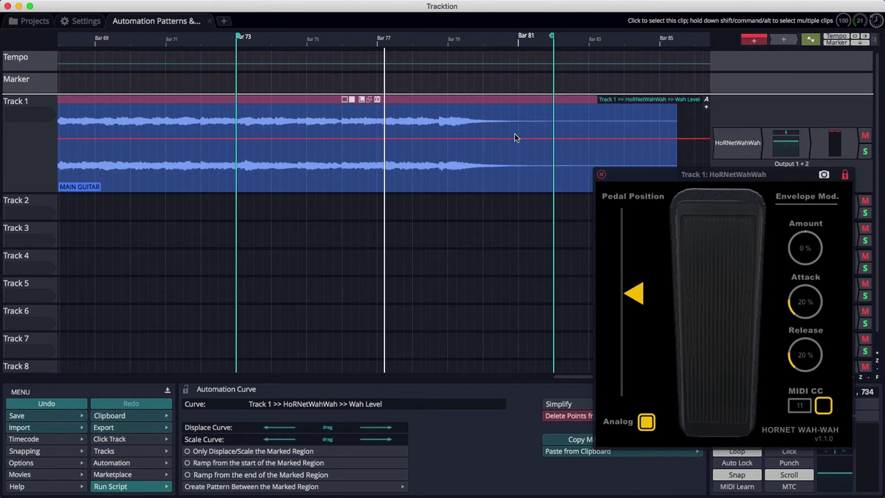
Fill the marked region with a Sin automation pattern repeating every 2 beats.
{"action": "left_click", "coordinate": [249, 487]}
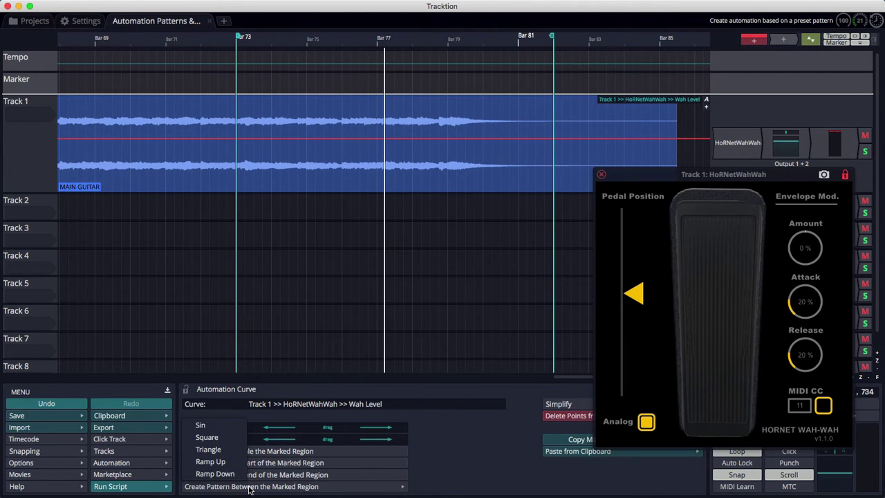
{"action": "left_click", "coordinate": [209, 426]}
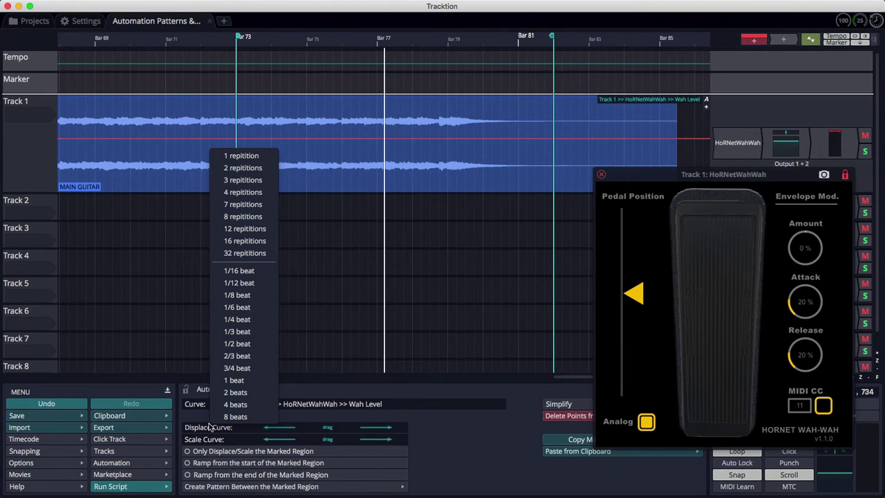
{"action": "left_click", "coordinate": [258, 392]}
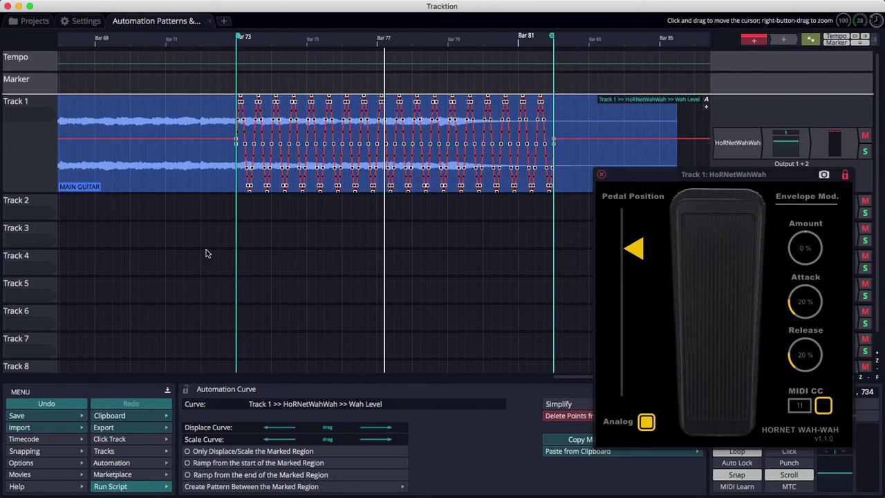
{"action": "left_click", "coordinate": [222, 210]}
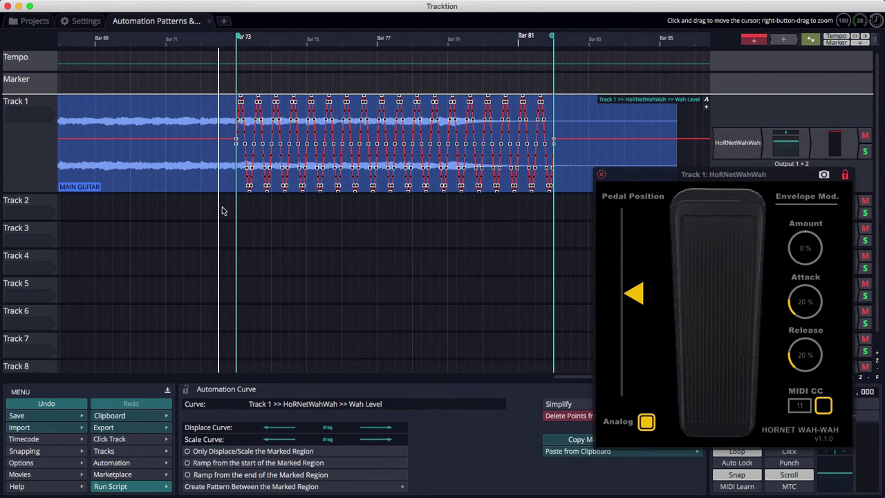
{"action": "key", "text": "space"}
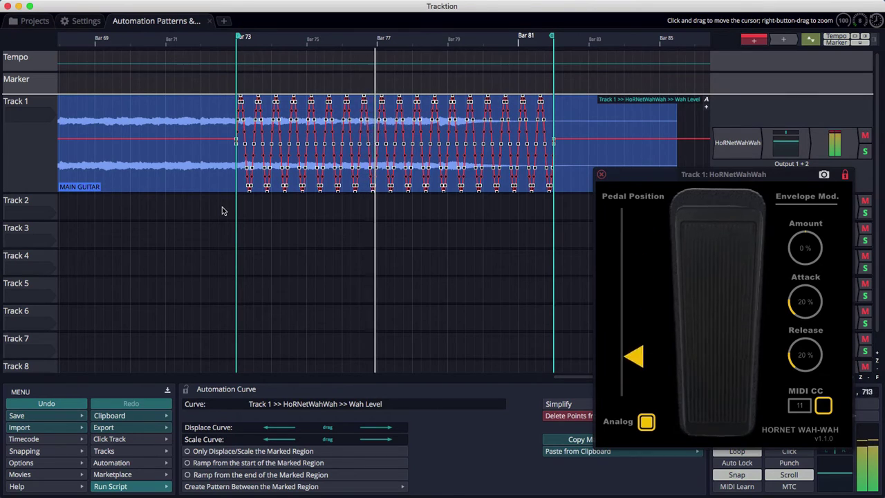
{"action": "key", "text": "space"}
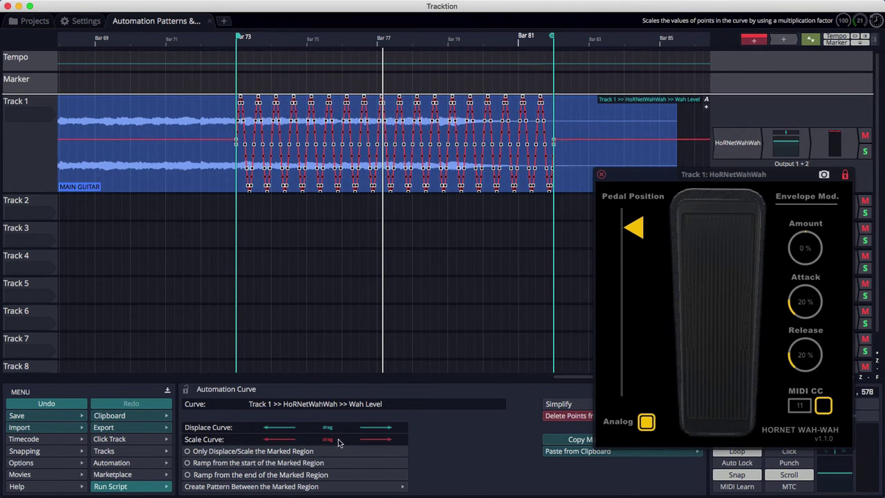
Shrink the Wah Level curve's swings with Scale Curve and raise it with Displace Curve.
{"action": "left_click_drag", "start_coordinate": [339, 443], "coordinate": [320, 436]}
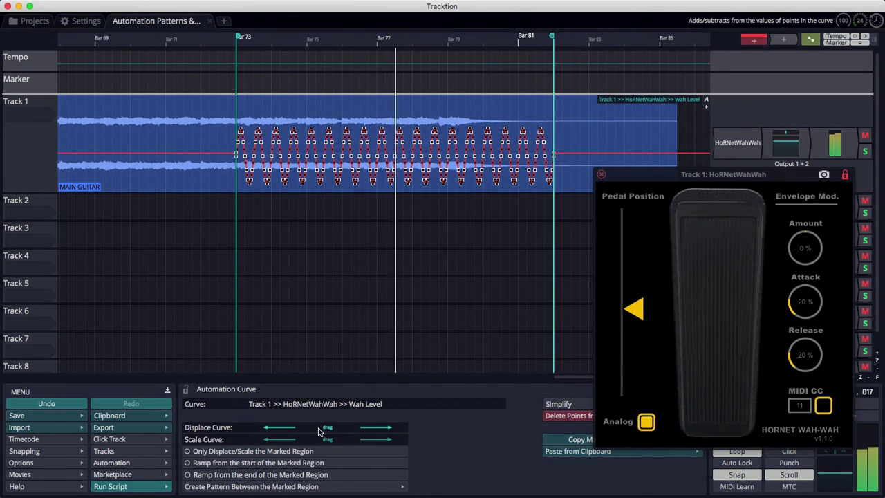
{"action": "left_click_drag", "start_coordinate": [320, 430], "coordinate": [368, 430]}
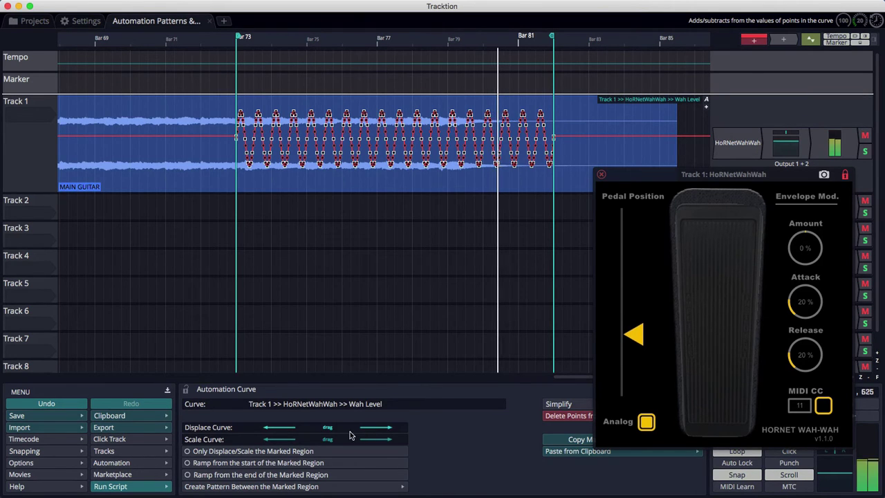
{"action": "left_click_drag", "start_coordinate": [336, 440], "coordinate": [305, 438]}
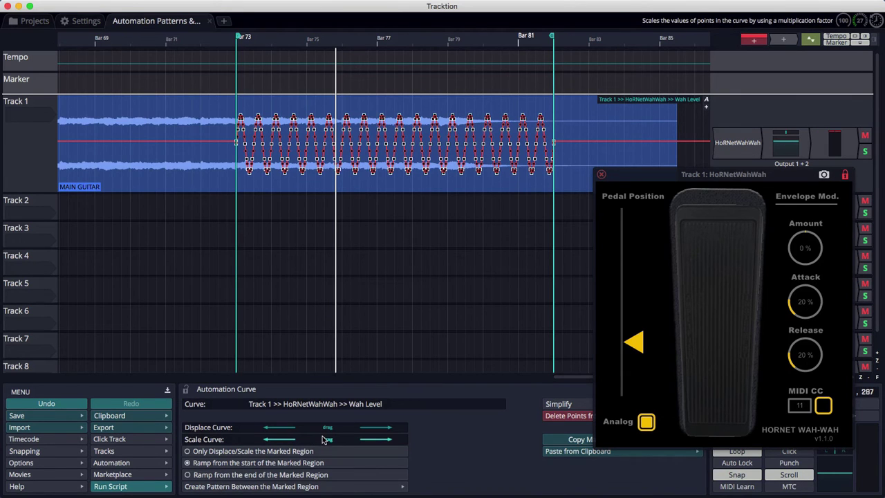
Scale the pattern into a ramp with swings growing toward bar 81, and play it back.
{"action": "left_click_drag", "start_coordinate": [323, 441], "coordinate": [206, 441]}
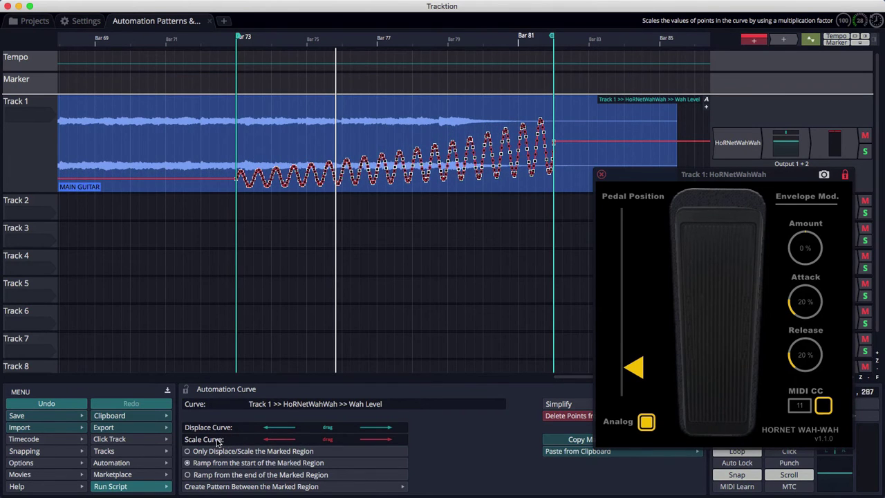
{"action": "left_click", "coordinate": [203, 215]}
{"action": "key", "text": "space"}
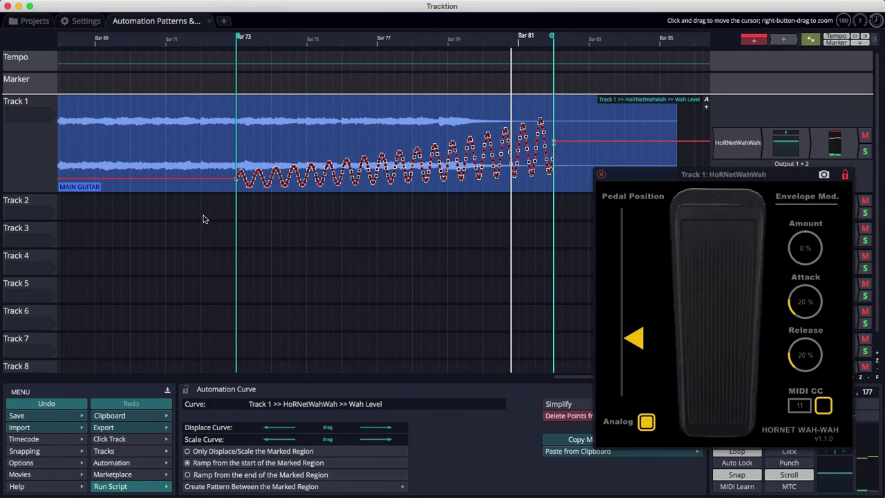
{"action": "key", "text": "space"}
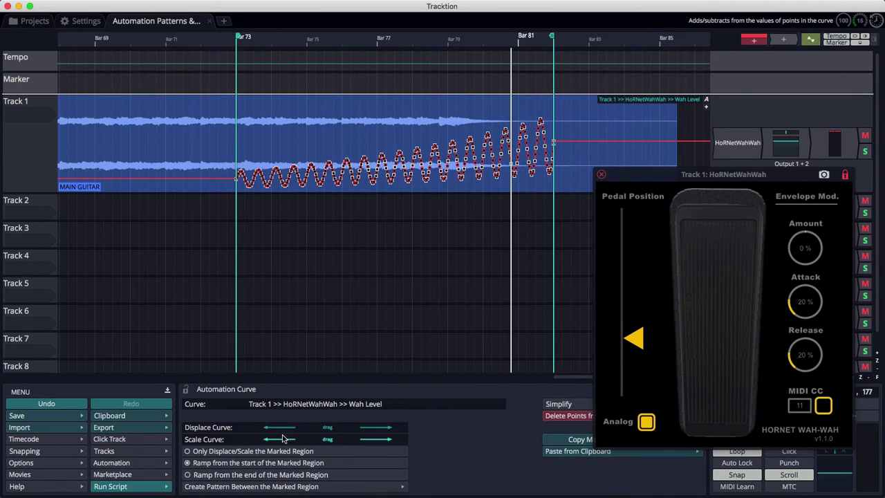
Lift the ramped curve with Displace Curve and replay it from before the region.
{"action": "left_click_drag", "start_coordinate": [327, 429], "coordinate": [371, 434]}
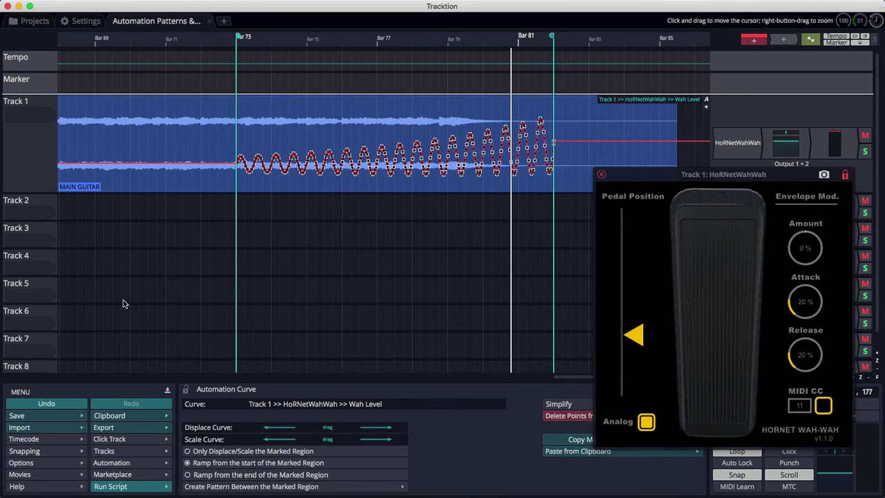
{"action": "left_click", "coordinate": [217, 244]}
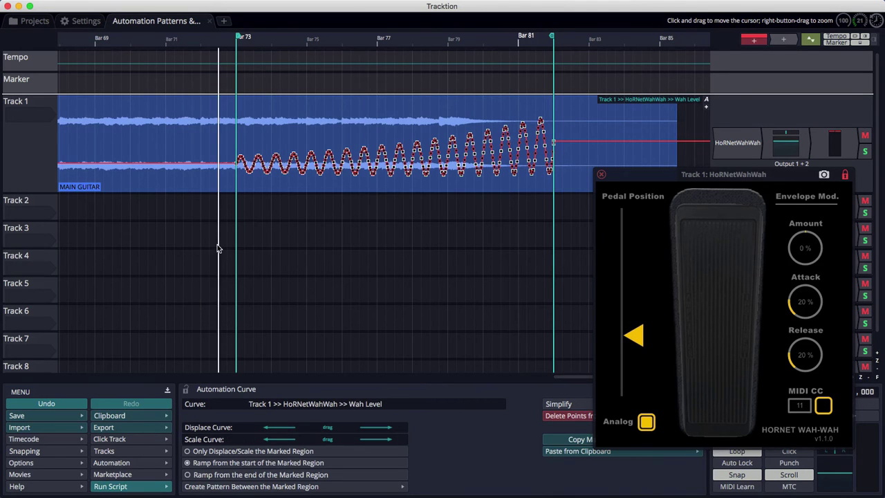
{"action": "key", "text": "space"}
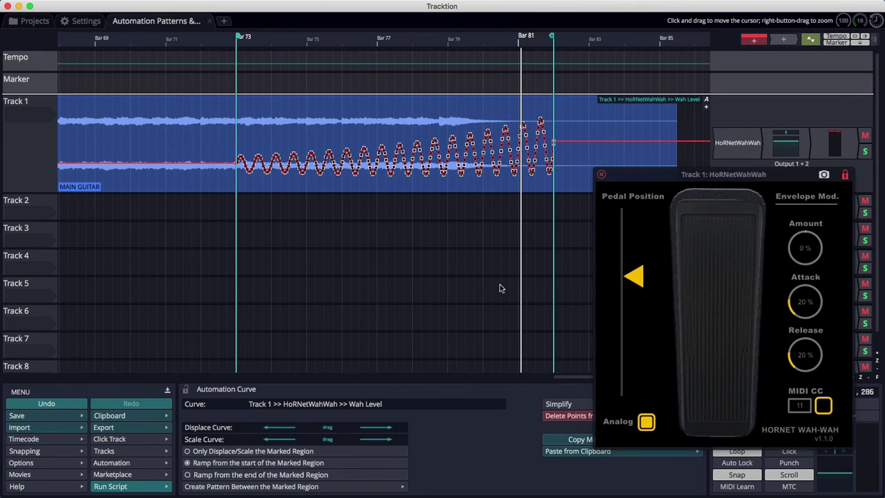
Undo the ramp and rescale so wide swings at bar 73 taper toward bar 81.
{"action": "key", "text": "super+z"}
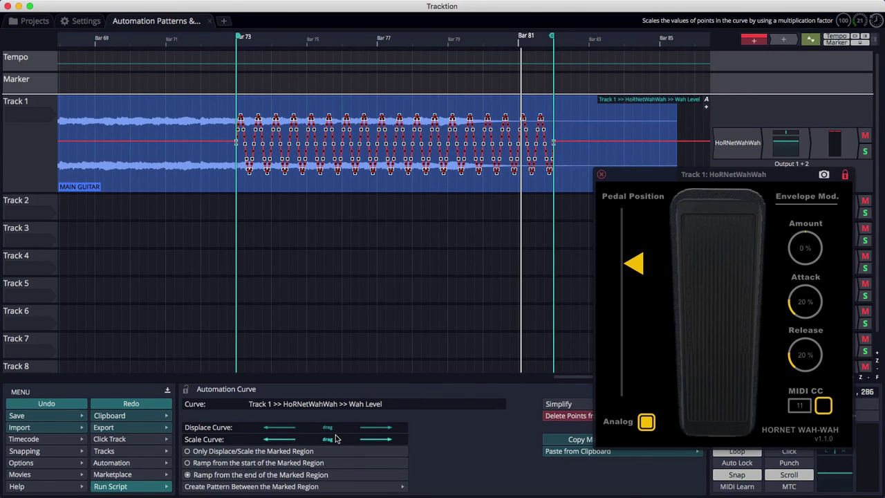
{"action": "left_click_drag", "start_coordinate": [336, 439], "coordinate": [205, 432]}
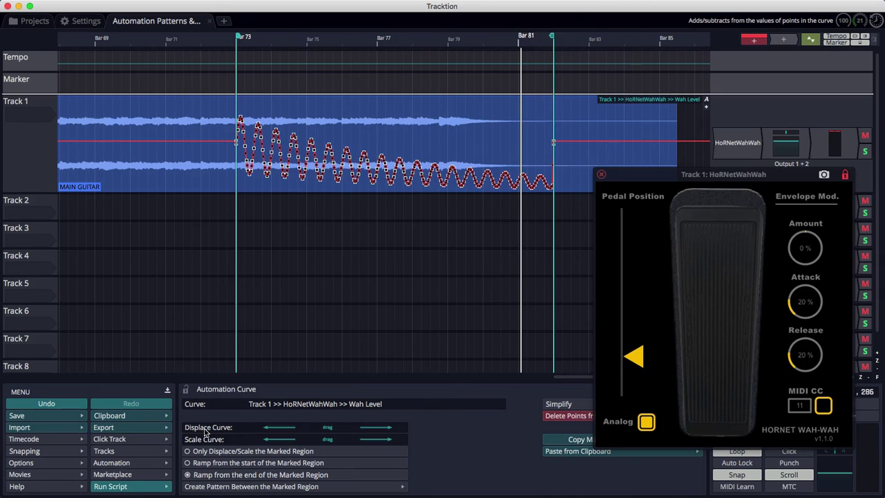
{"action": "left_click", "coordinate": [214, 255]}
{"action": "key", "text": "space"}
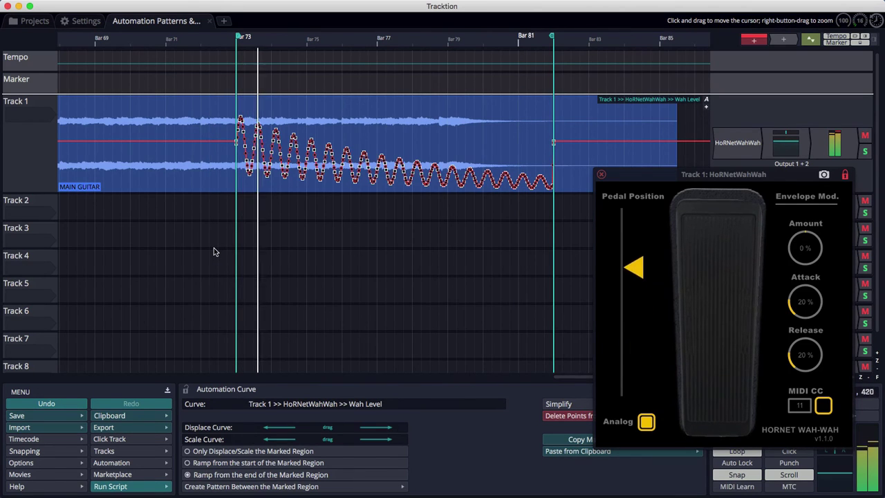